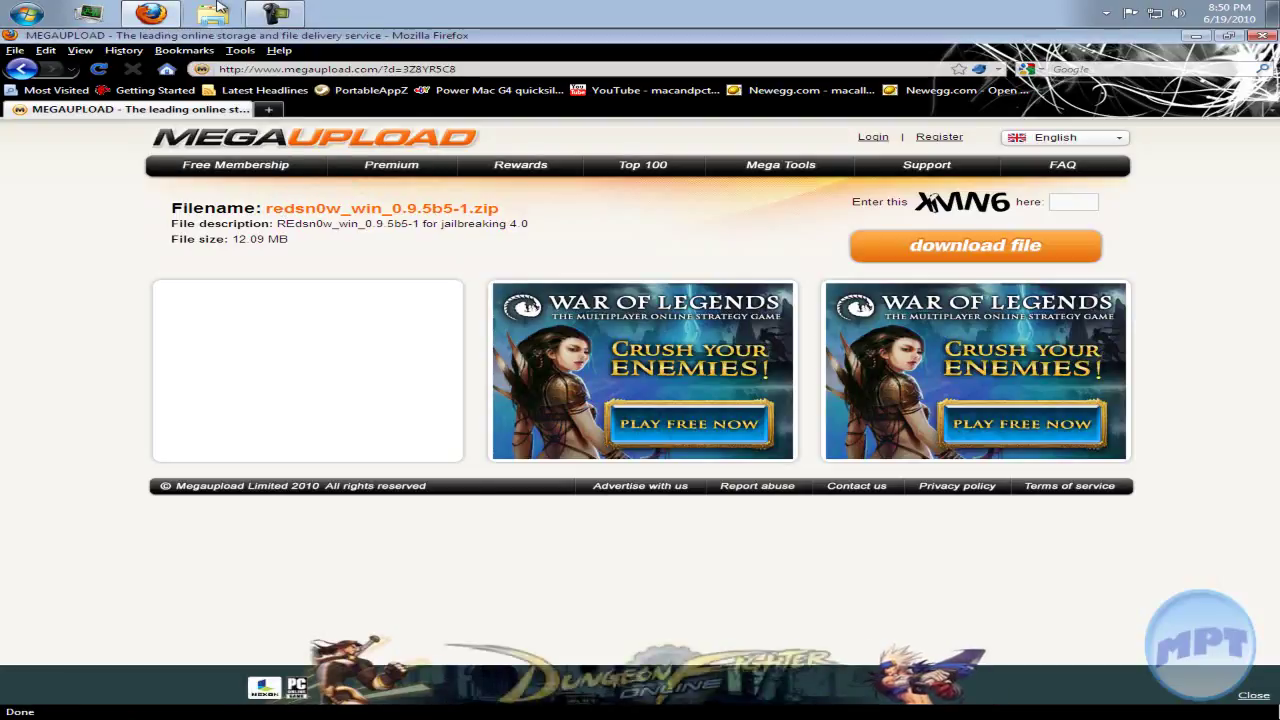
- Minimize Firefox on the Megaupload redsn0w page to reveal the redsn0w folder and zip
key(alt+d)
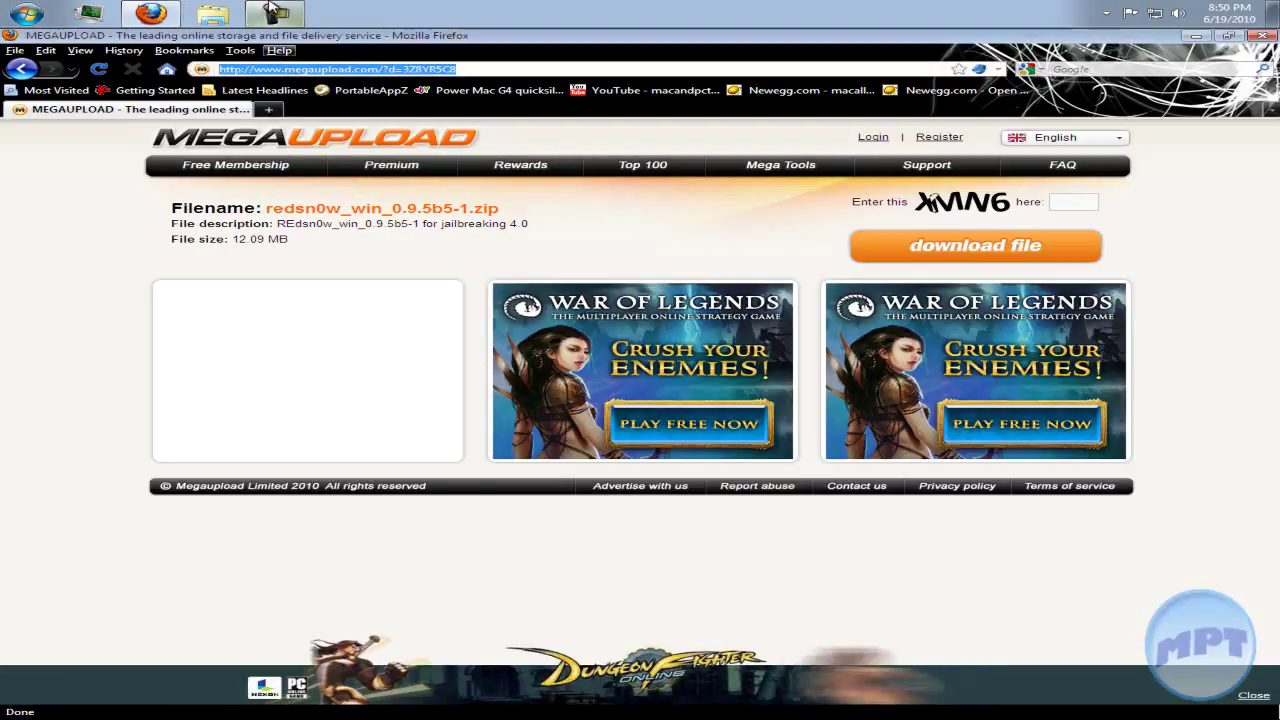
click(272, 8)
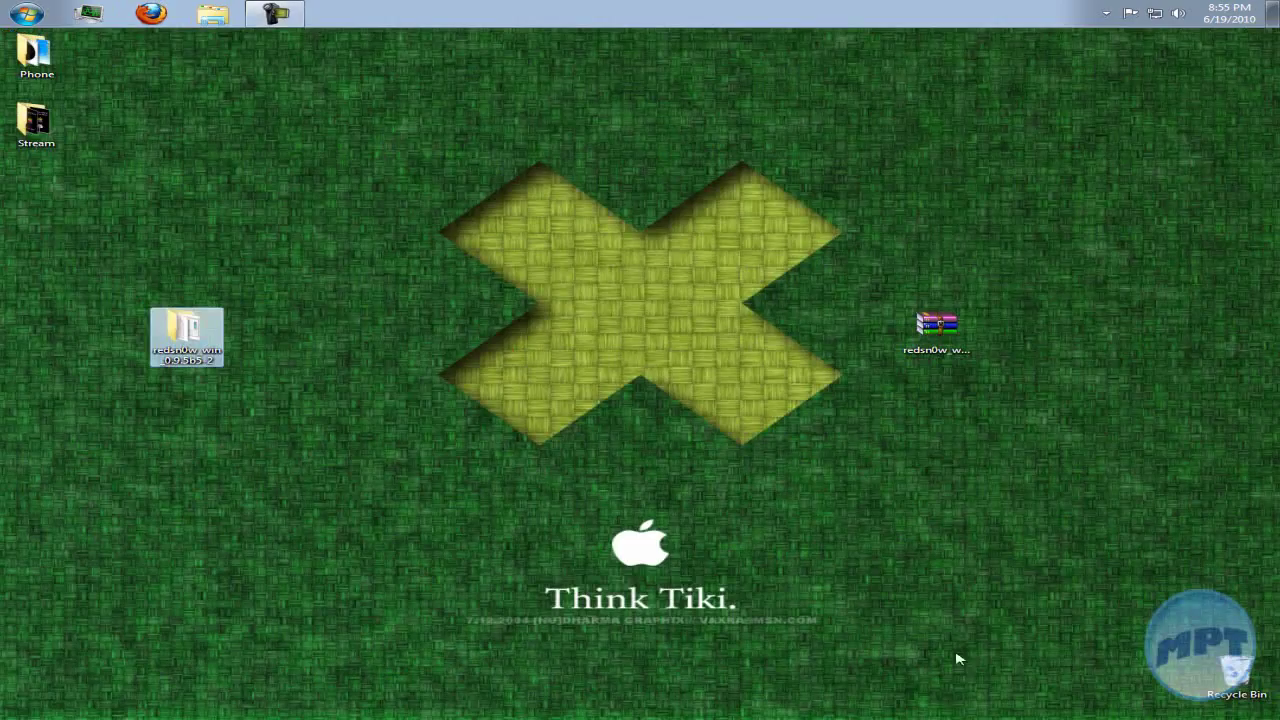
- Bin the redsn0w archive, then open the redsn0w_win_0.9.5b5-2 folder and launch redsn0w
click(950, 335)
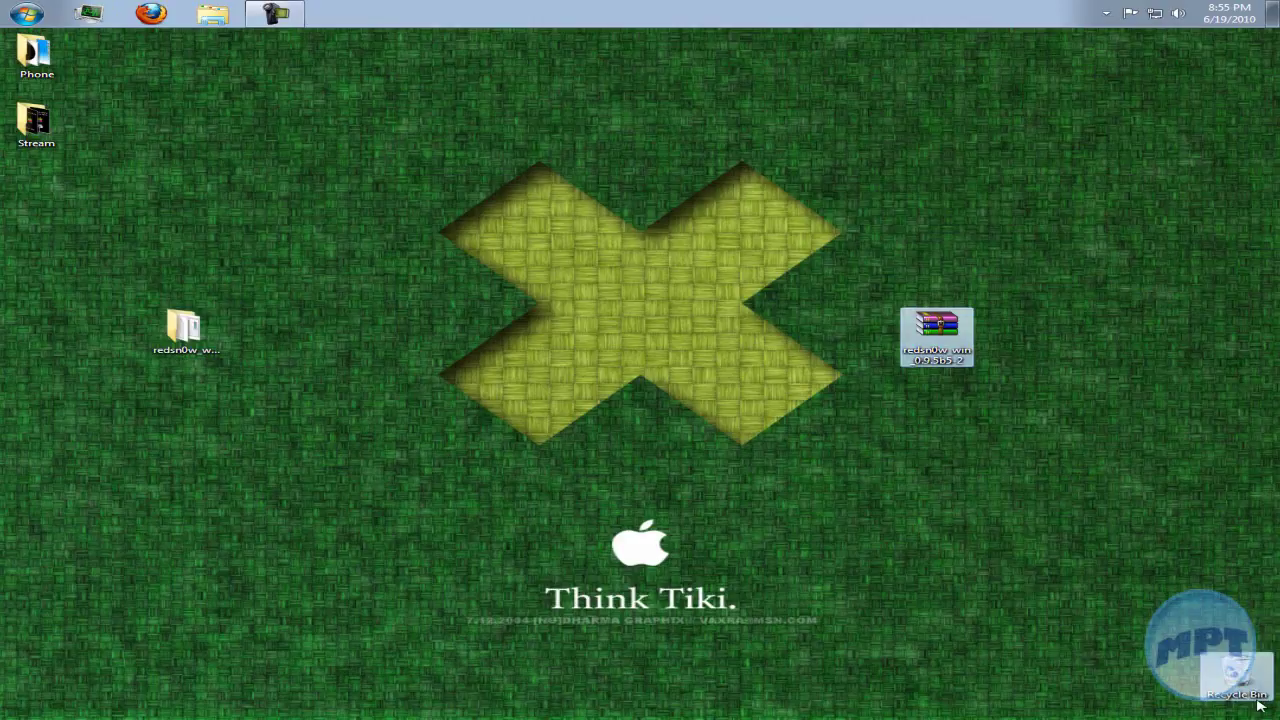
drag(1247, 697, 1245, 695)
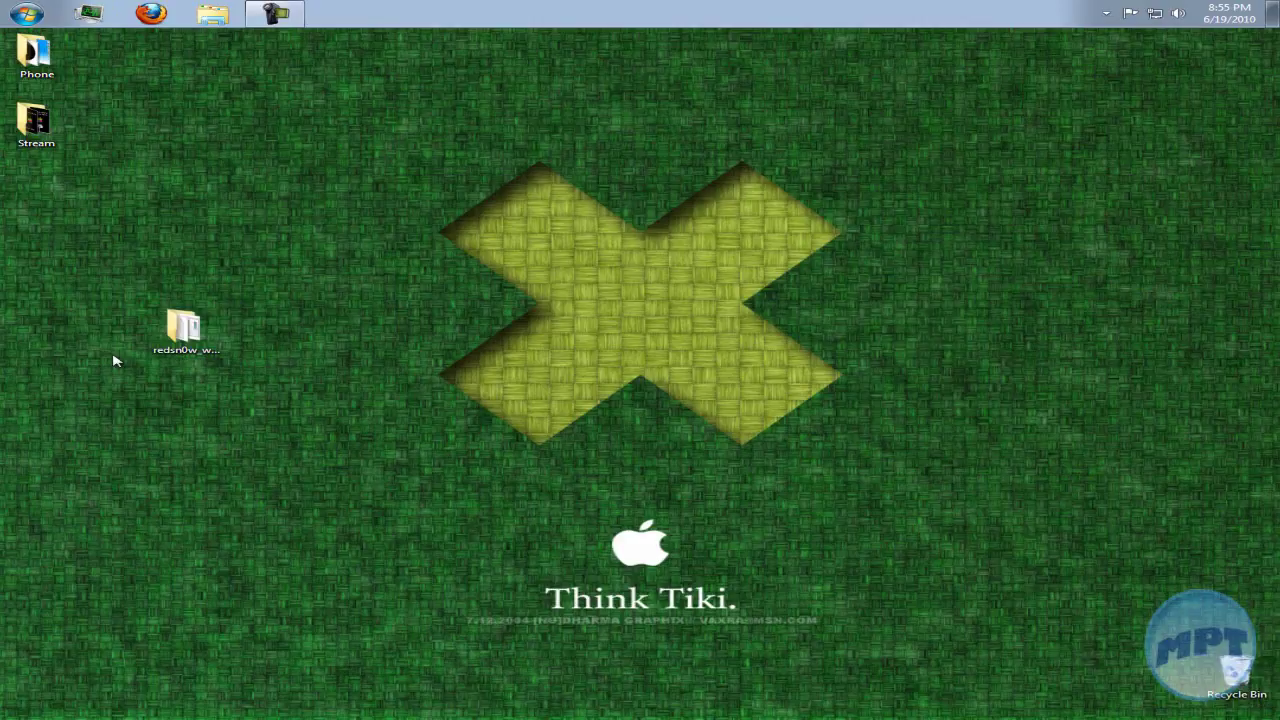
double_click(182, 335)
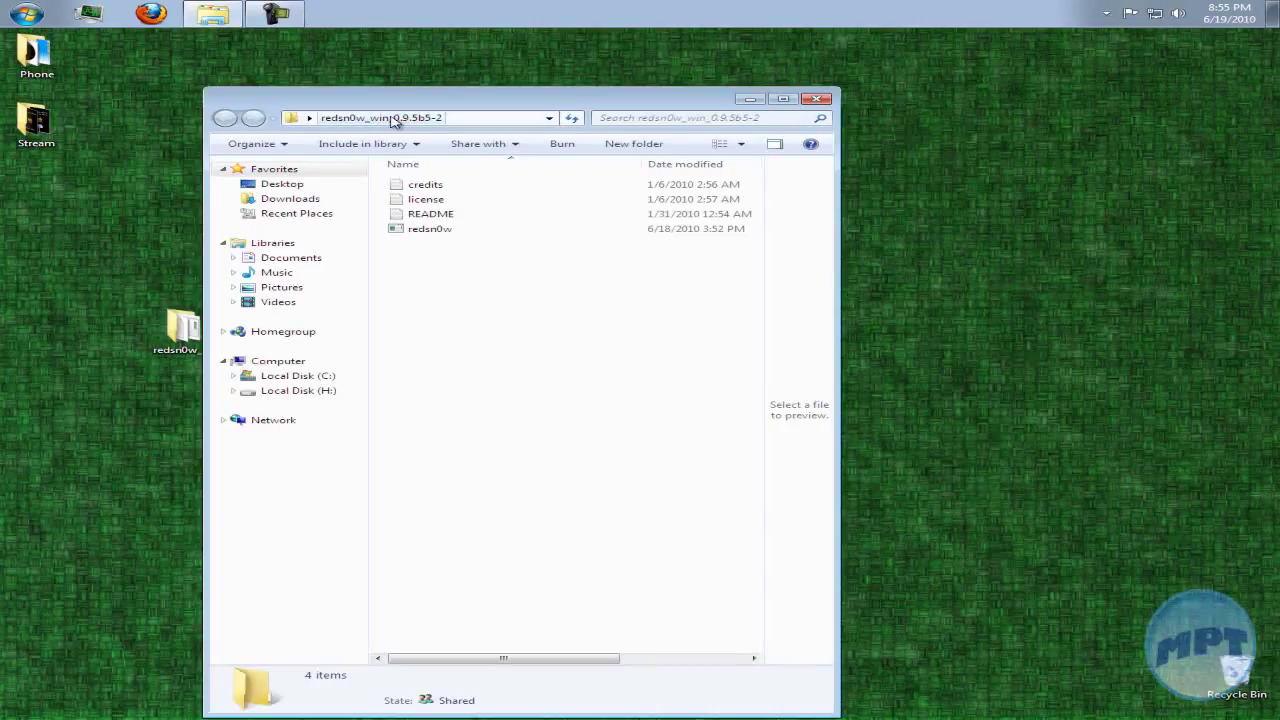
click(430, 229)
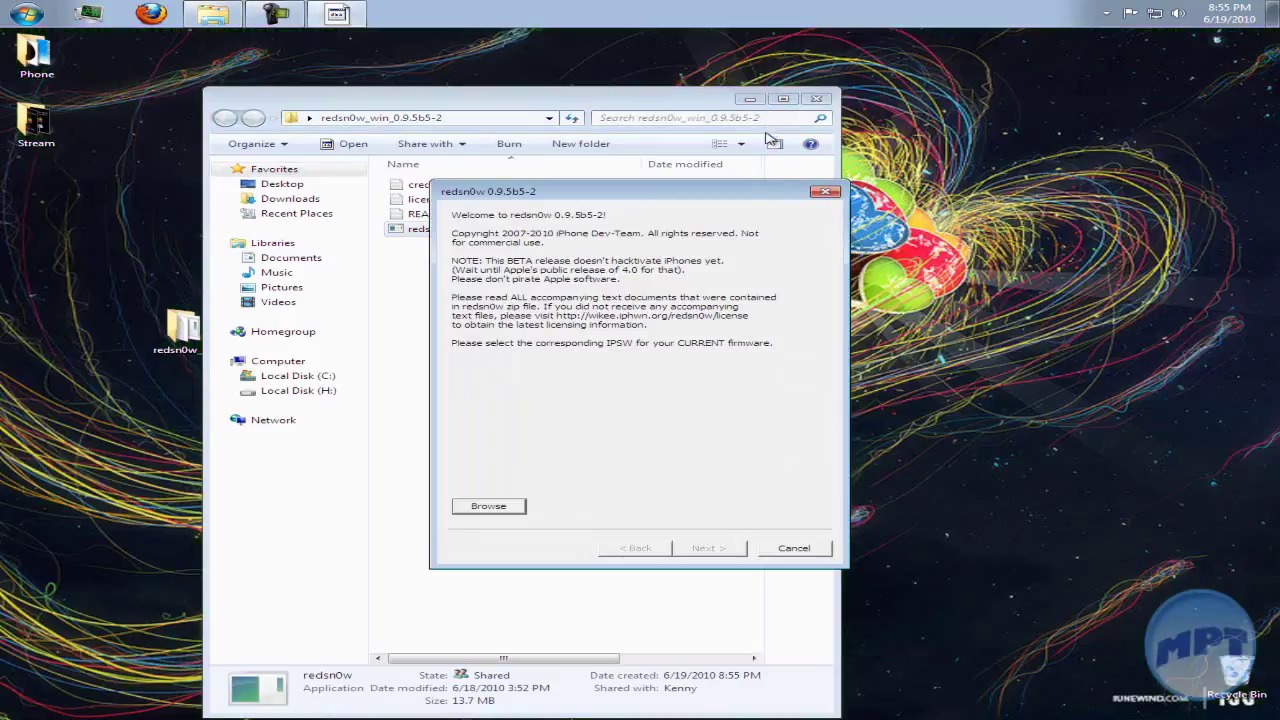
- Relaunch redsn0w.exe via its right-click Open option and close the folder window
click(822, 192)
double_click(610, 229)
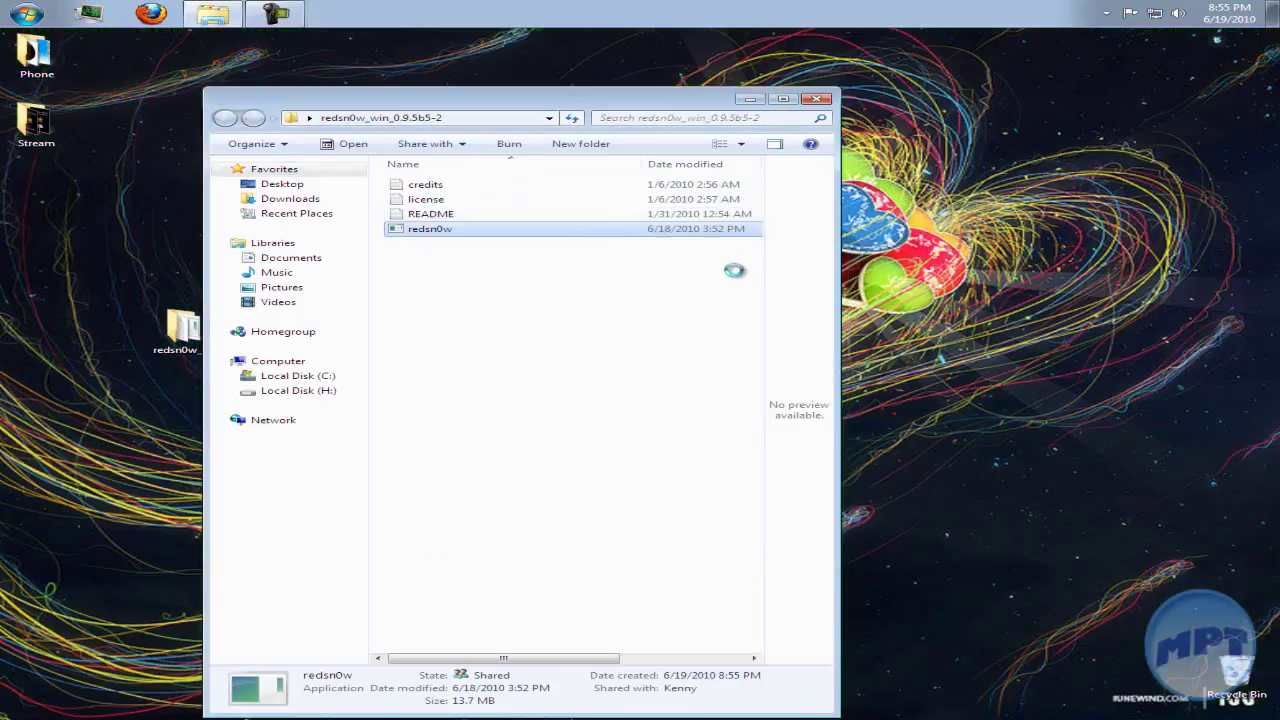
right_click(657, 234)
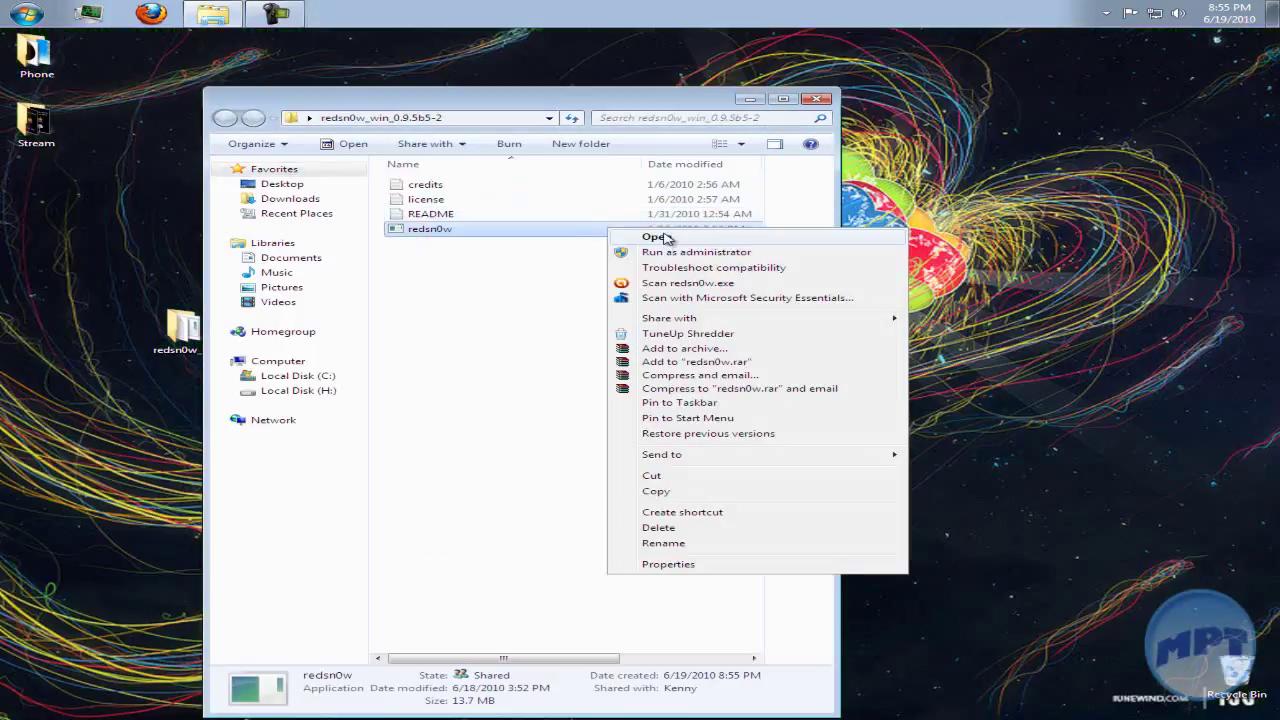
click(705, 267)
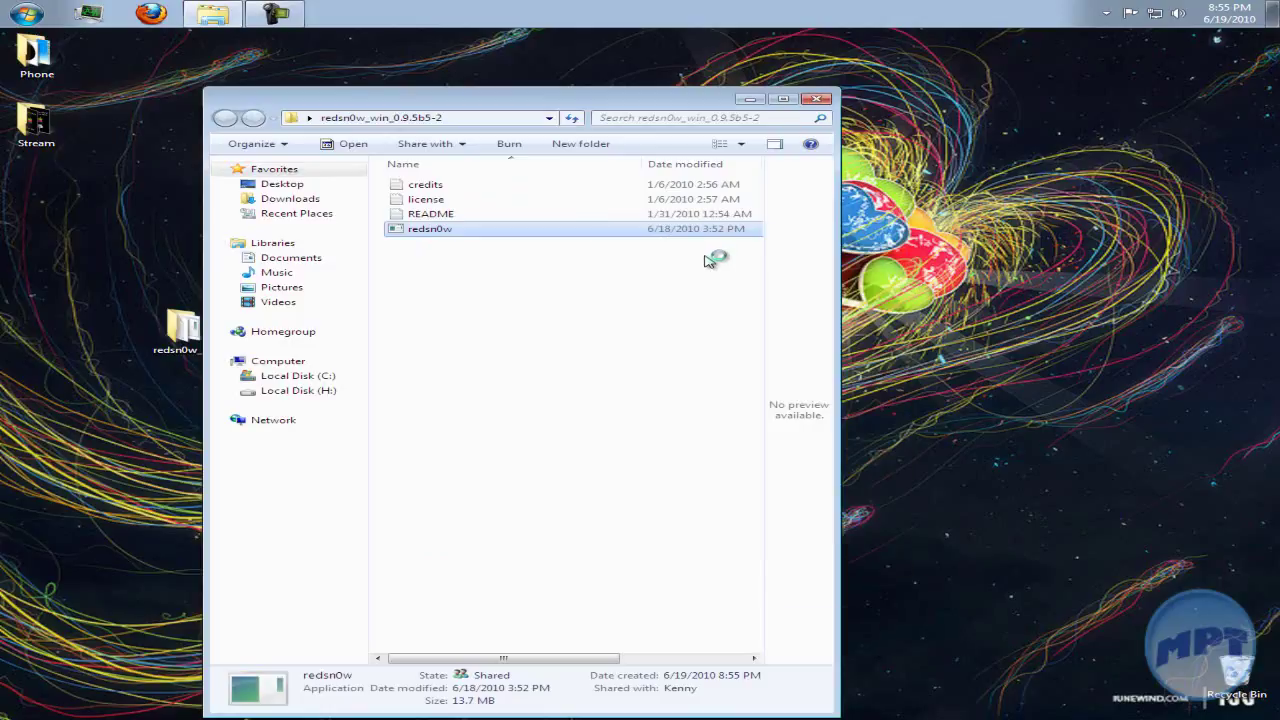
click(817, 99)
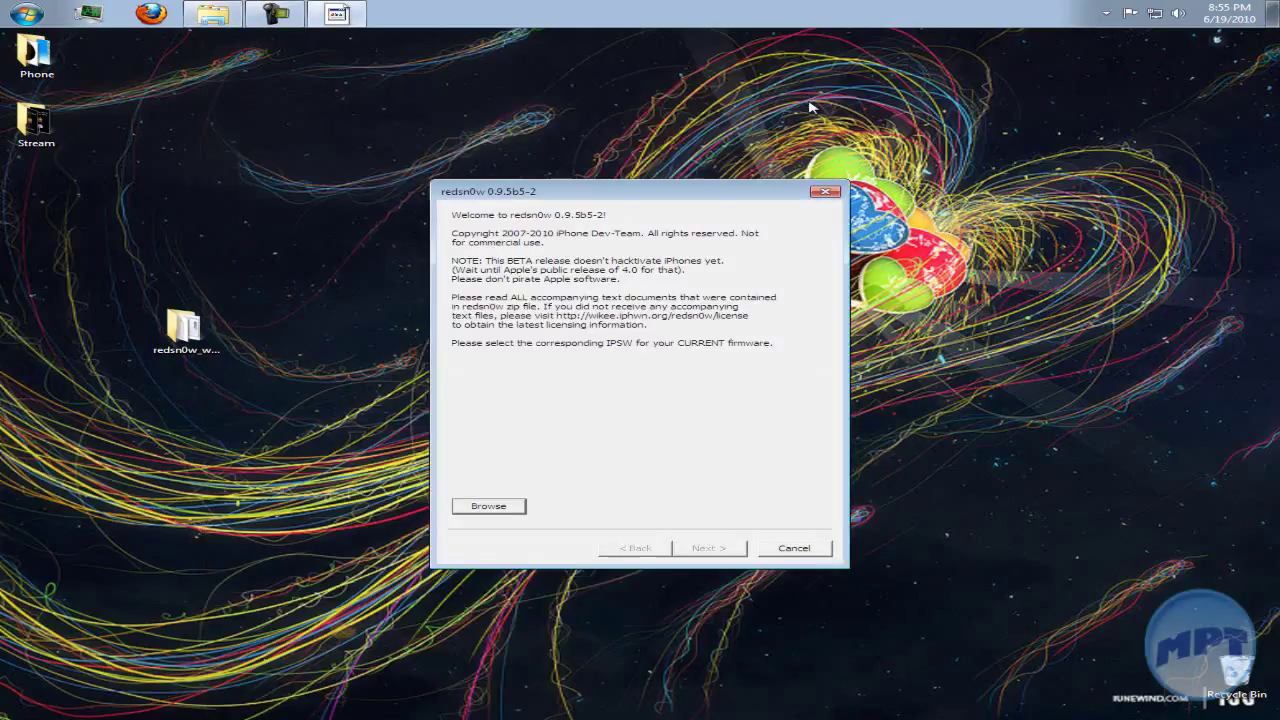
- Browse for and load the iPod touch 2G 4.0 IPSW from the FCE 4.0 folder
click(489, 506)
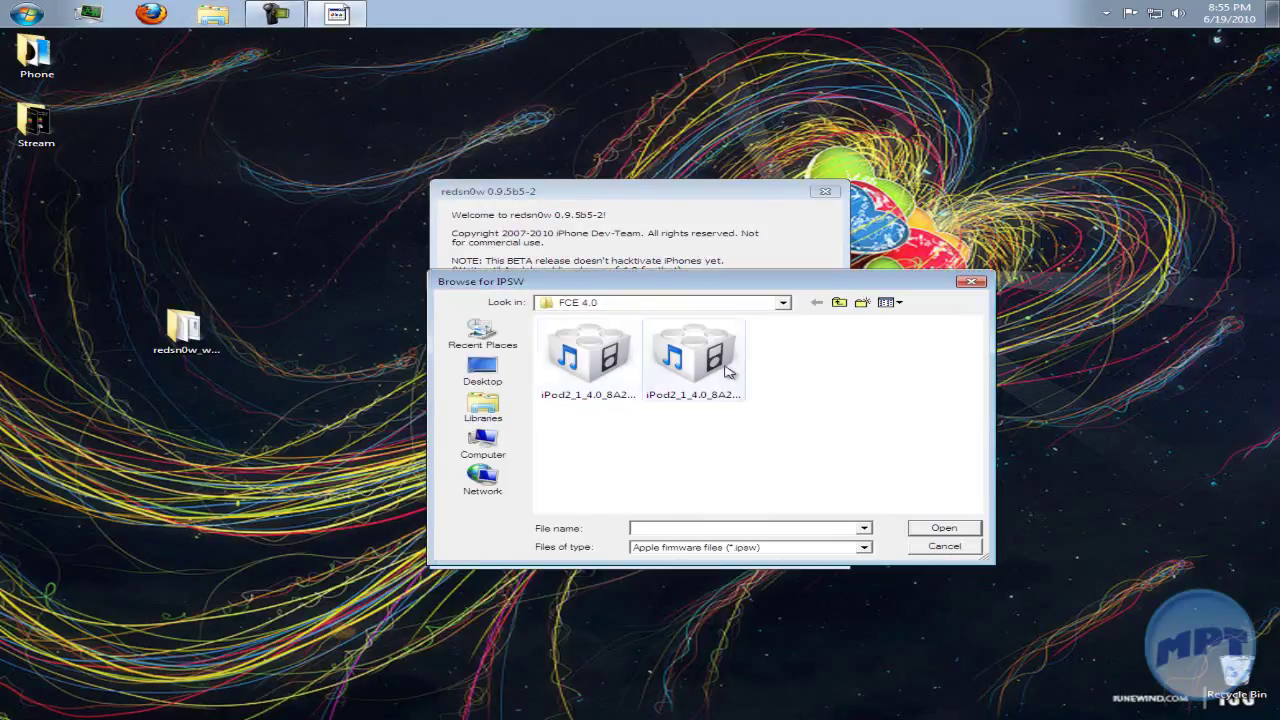
double_click(614, 362)
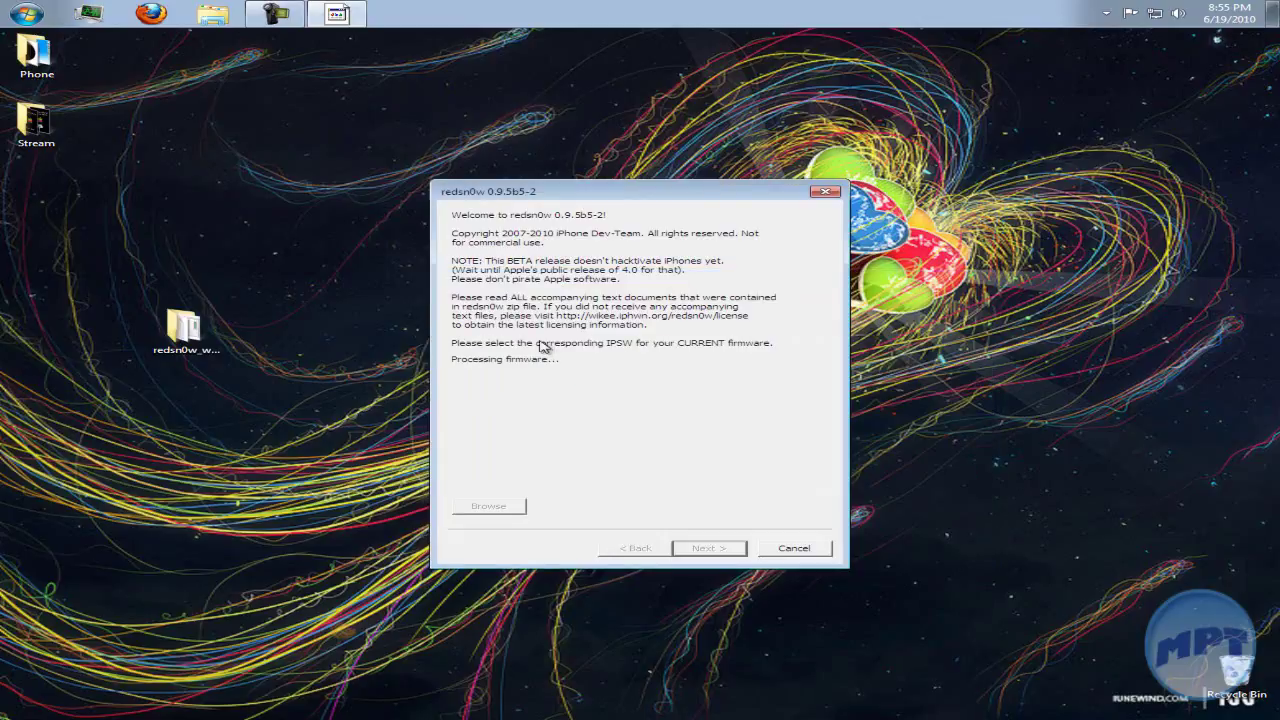
click(275, 14)
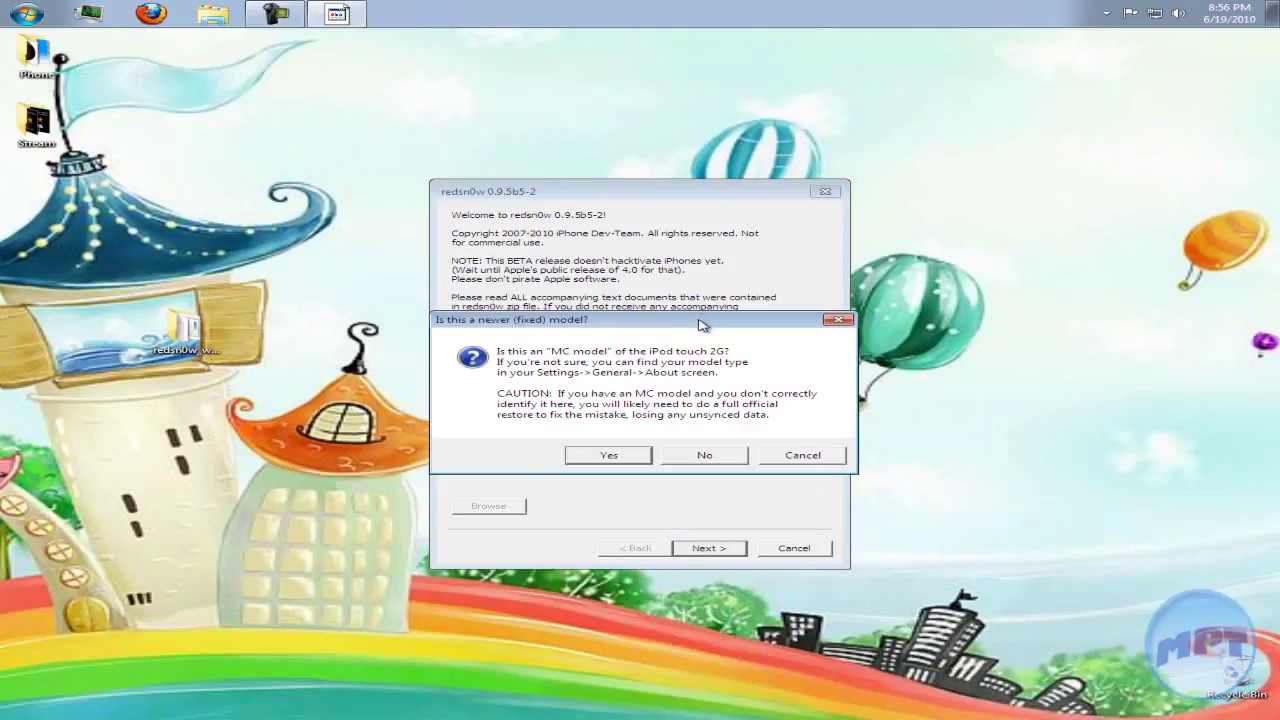
- Answer that the iPod is not an MC model, continue to jailbreak preparation, and select the Stream folder
mouse_move(701, 324)
mouse_down()
mouse_move(818, 315)
mouse_move(808, 309)
mouse_up()
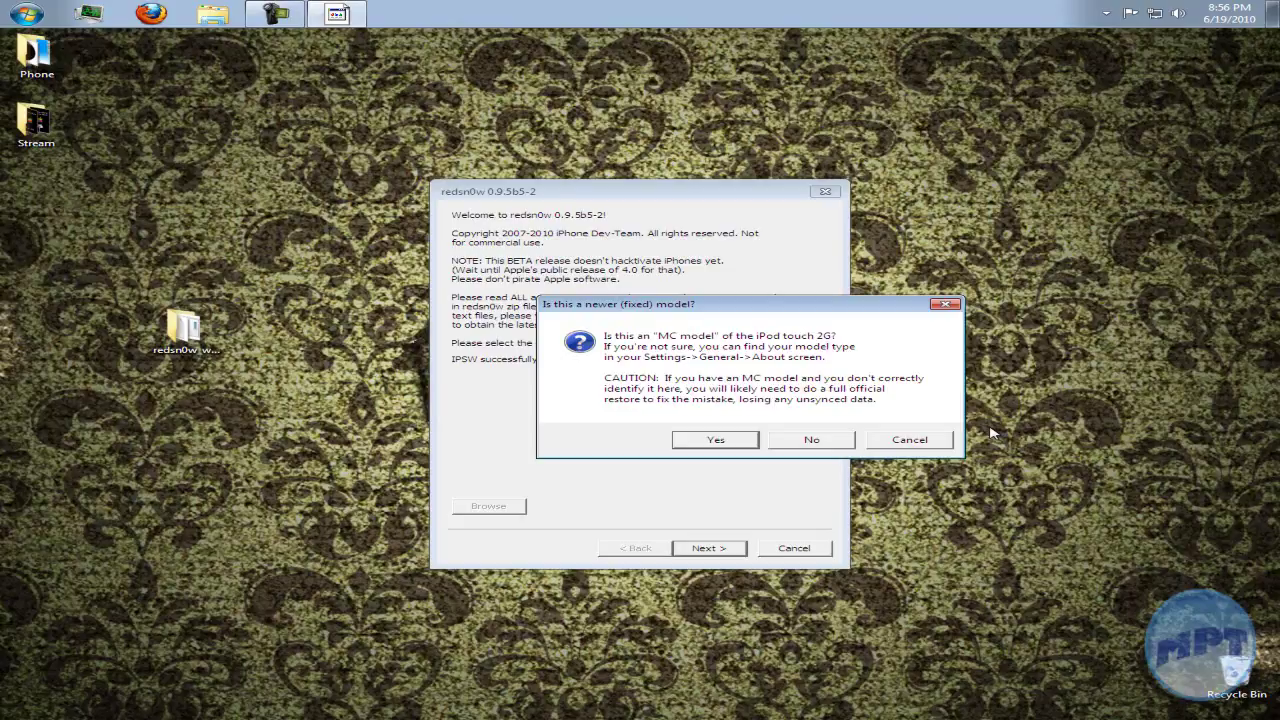
click(810, 441)
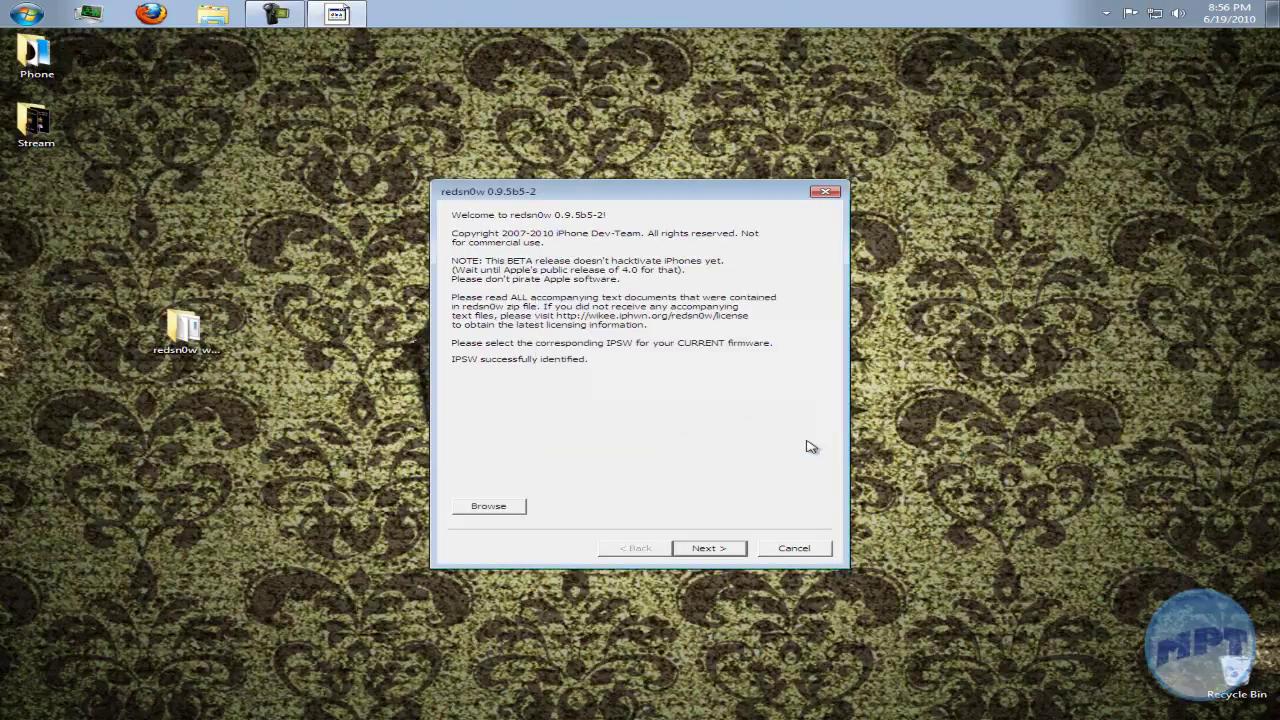
click(714, 552)
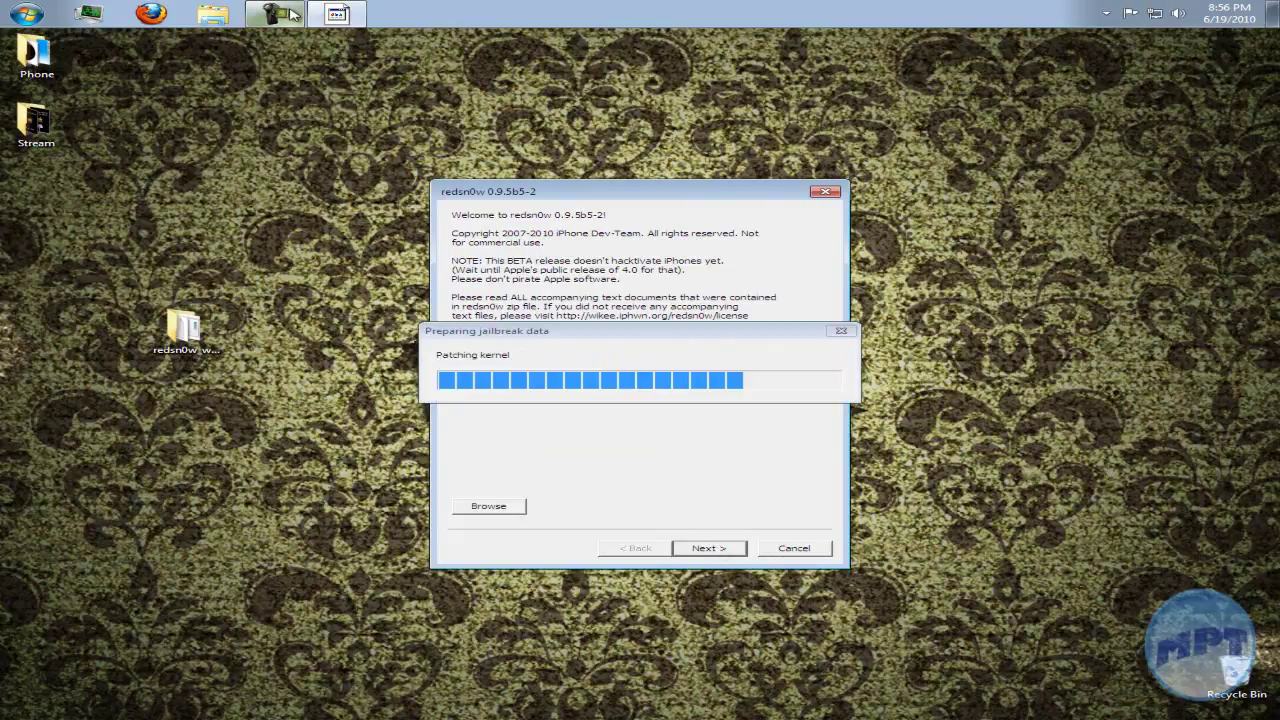
click(60, 118)
- Open the Stream folder, inspect the boot and recovery images, then close it
double_click(60, 118)
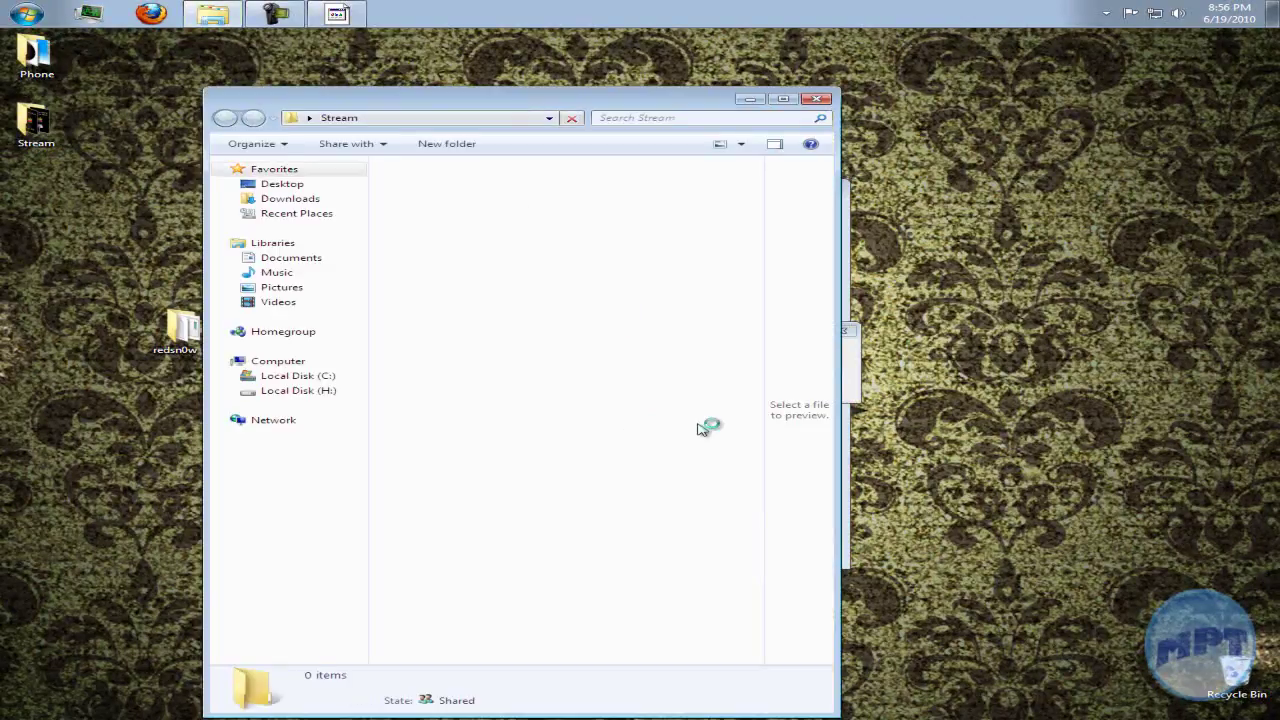
click(458, 190)
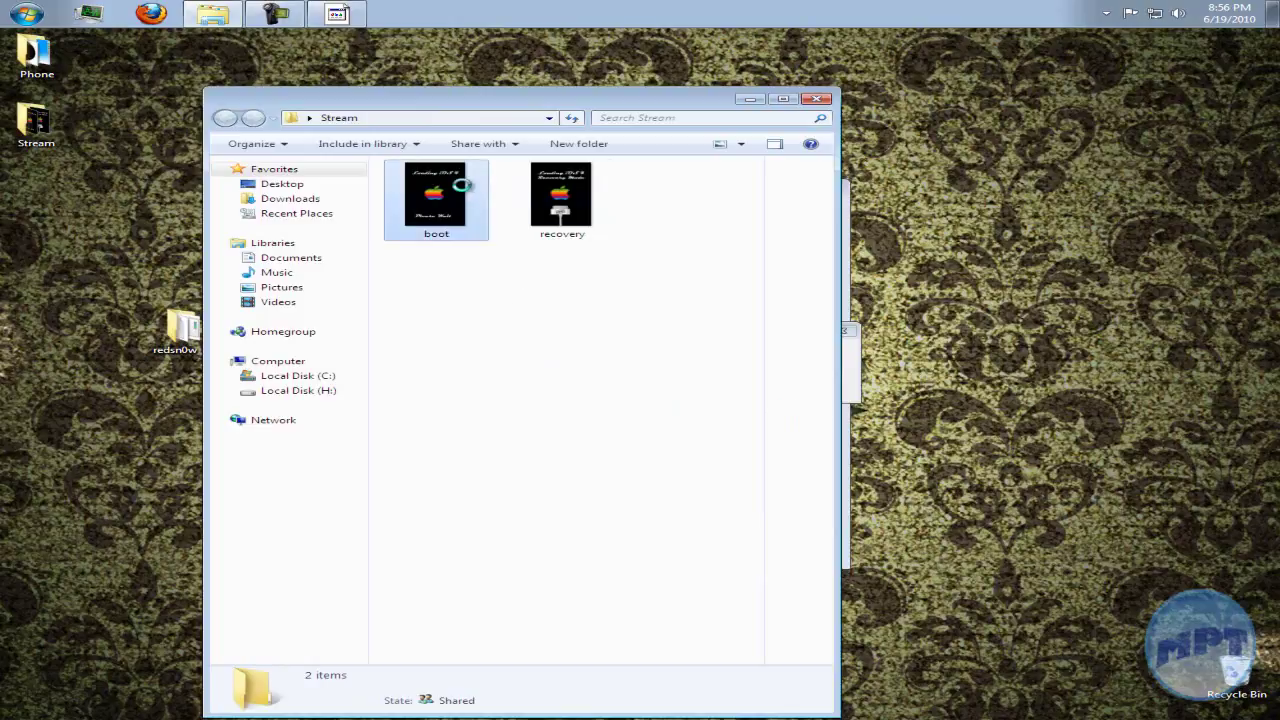
click(548, 193)
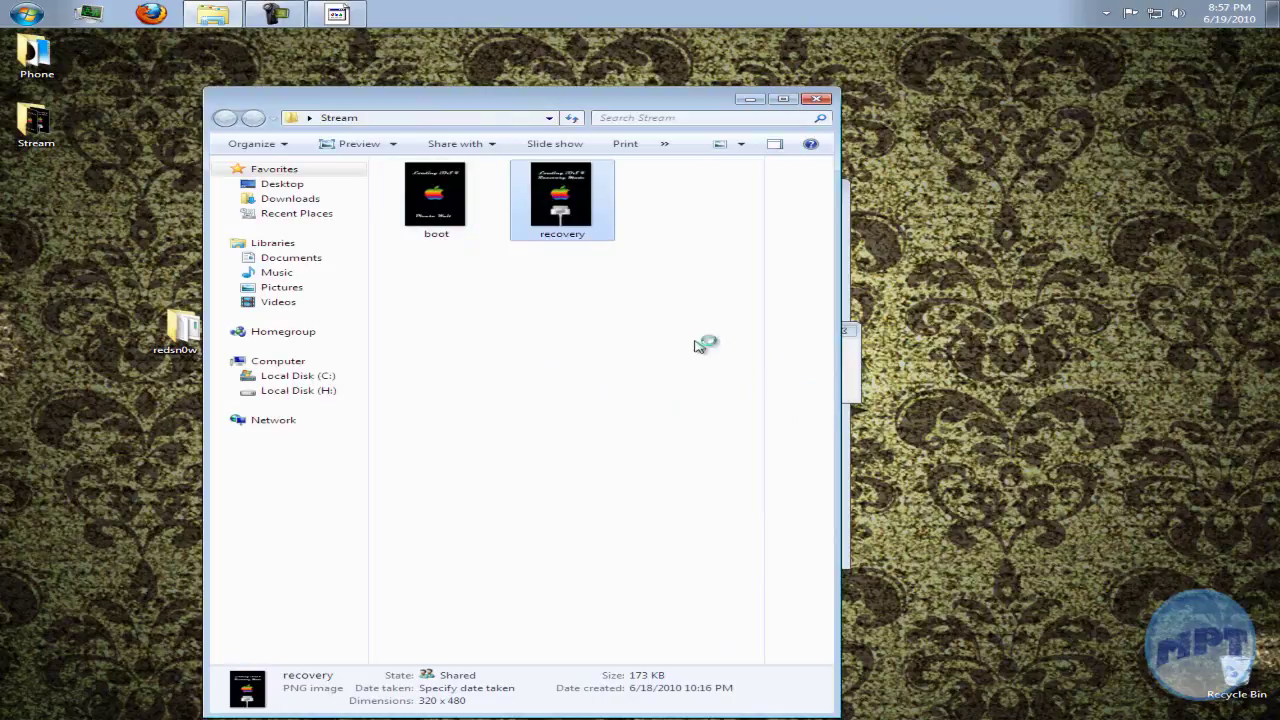
drag(703, 345, 398, 136)
click(632, 325)
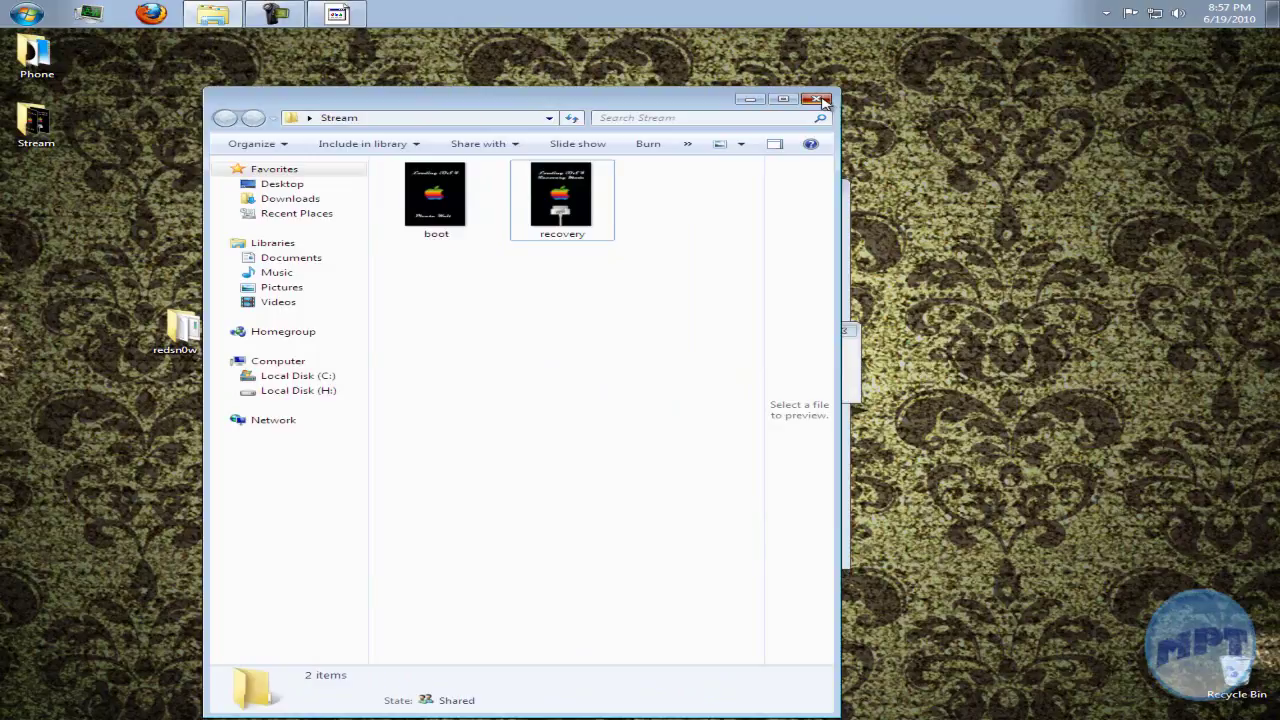
click(822, 101)
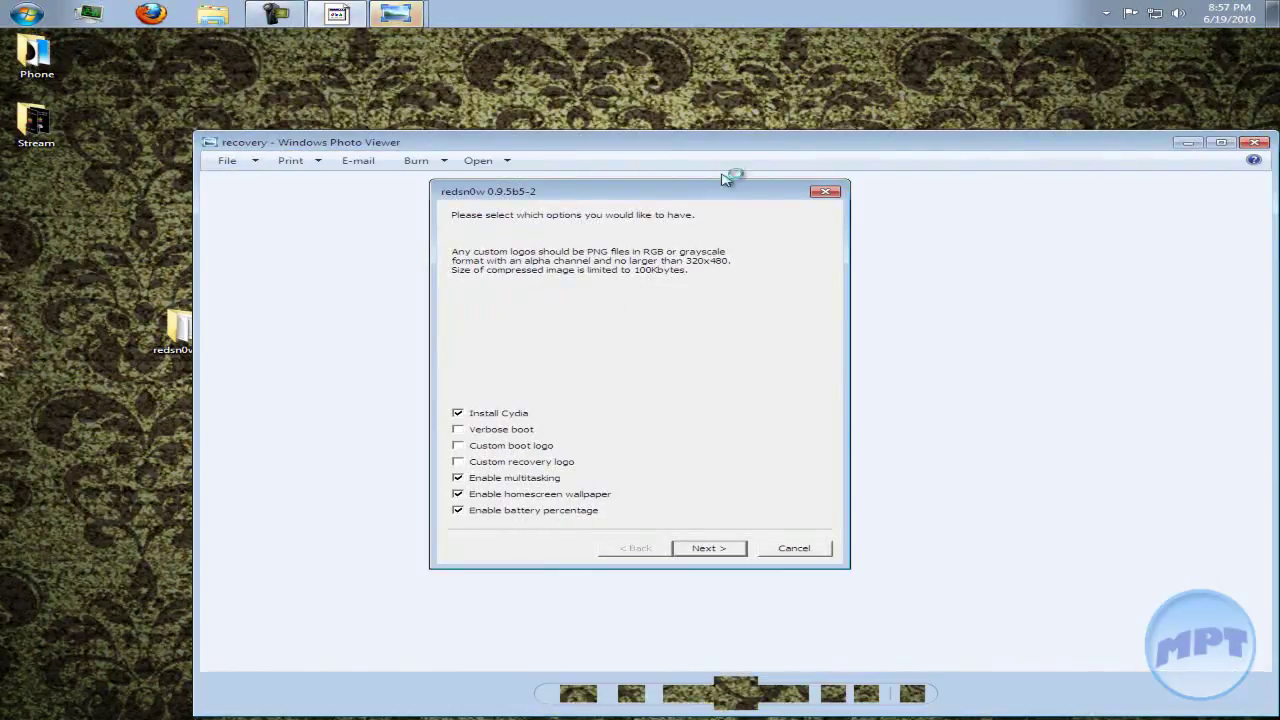
- Preview recovery.png and the 'Loading iOS 4 / Please Wait' boot.png in Windows Photo Viewer, then close it
click(720, 160)
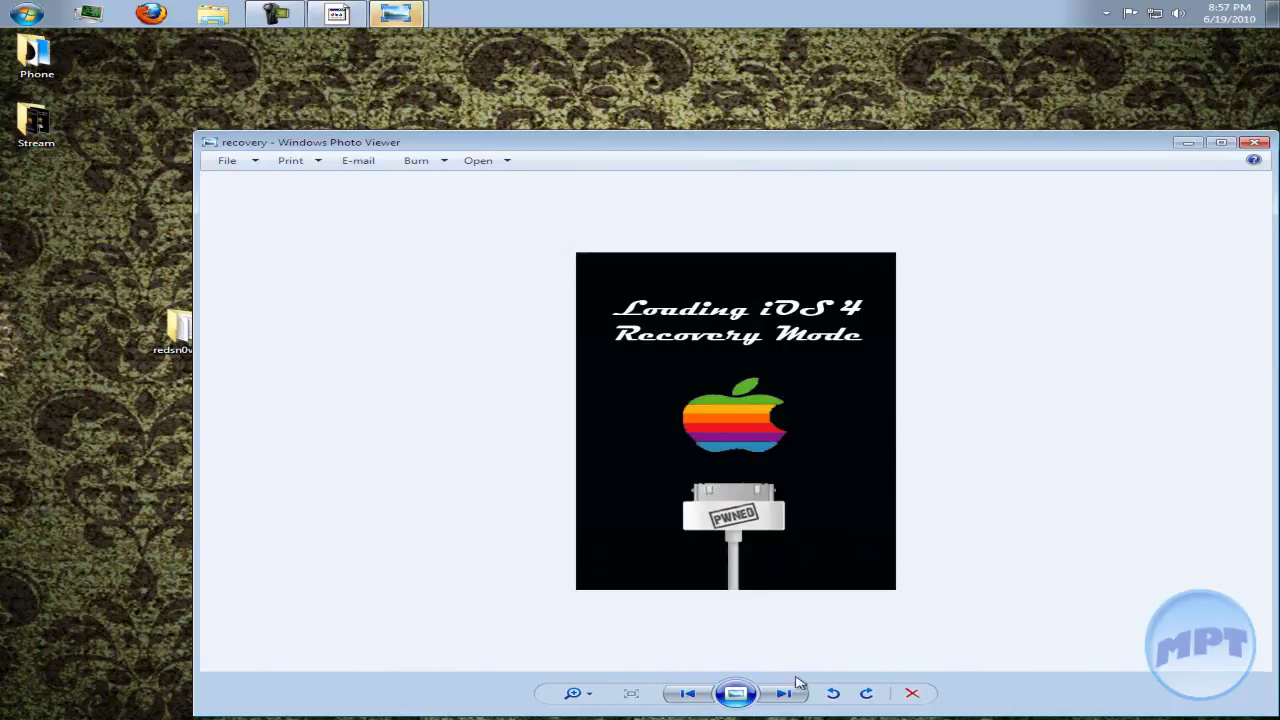
click(1257, 144)
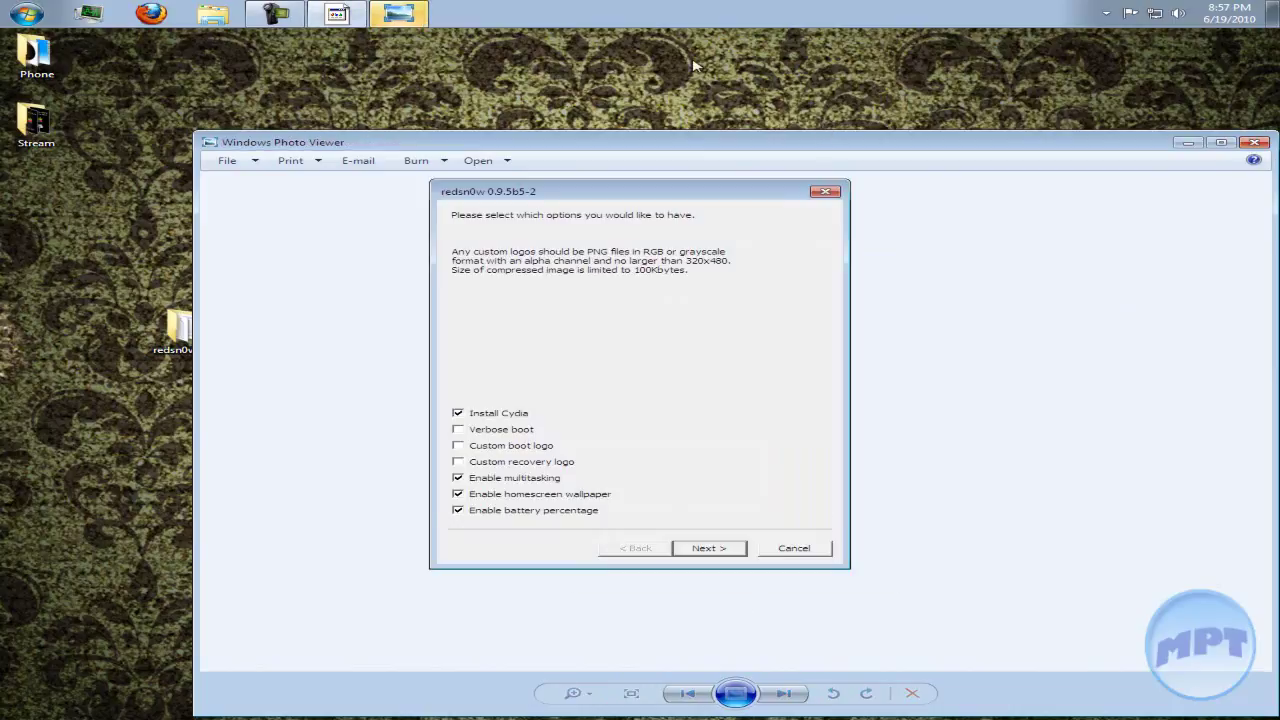
click(964, 263)
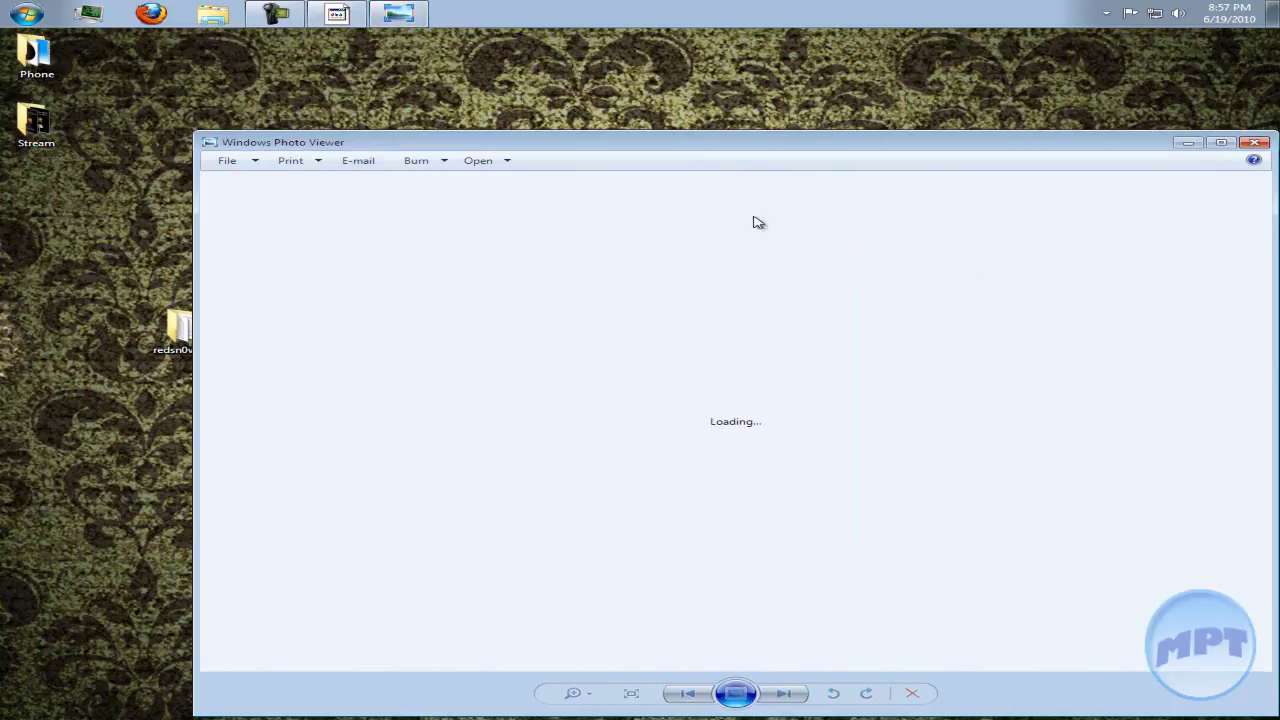
drag(676, 151, 612, 152)
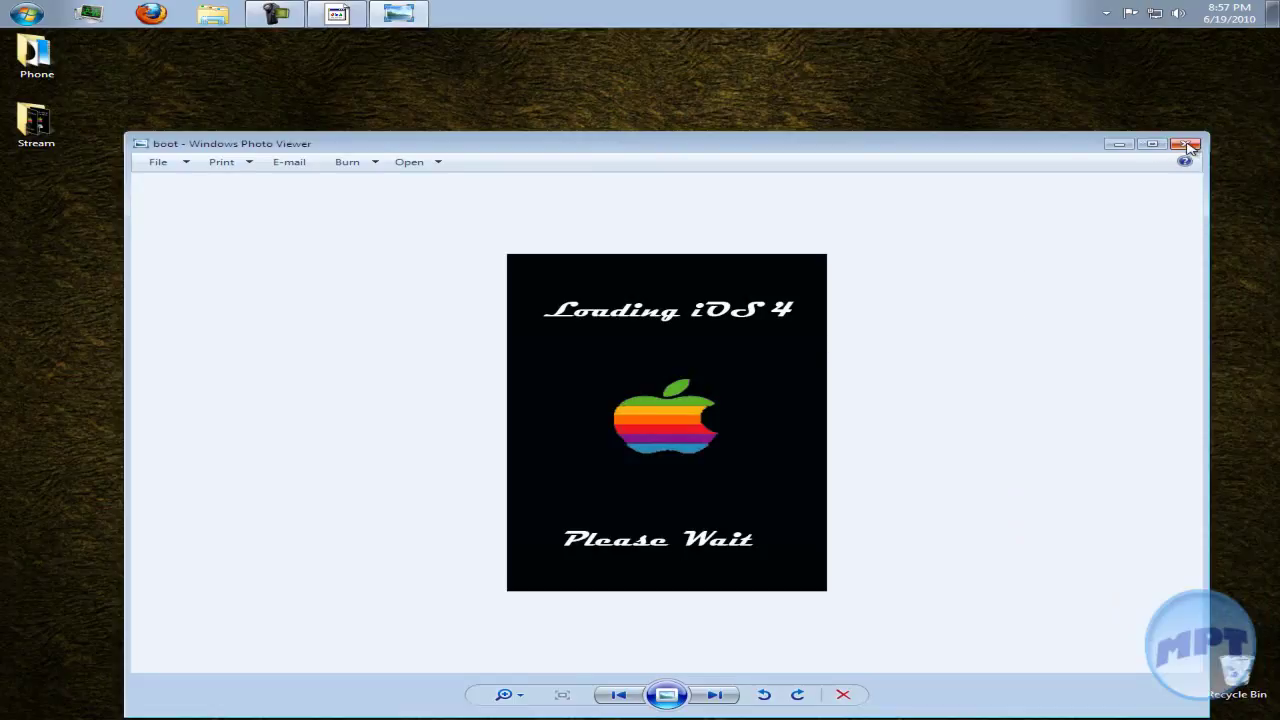
click(1187, 146)
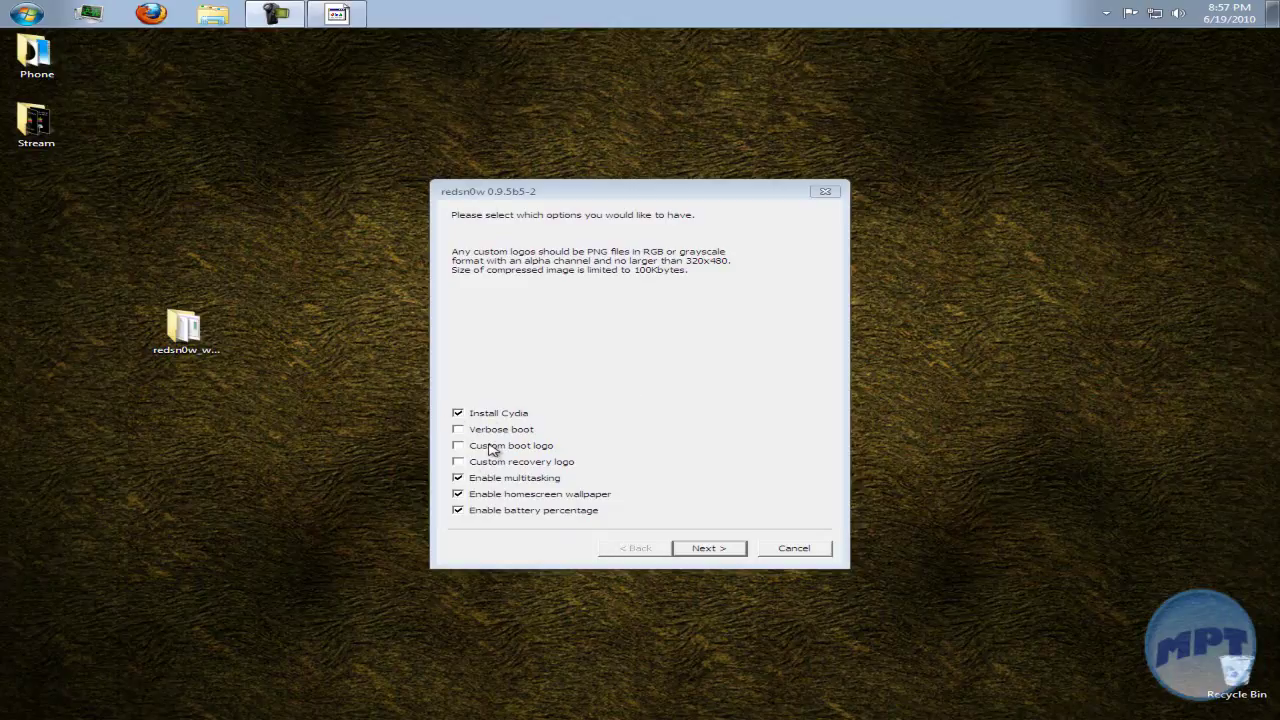
- Enable Custom boot logo using Desktop > Stream > boot
click(491, 449)
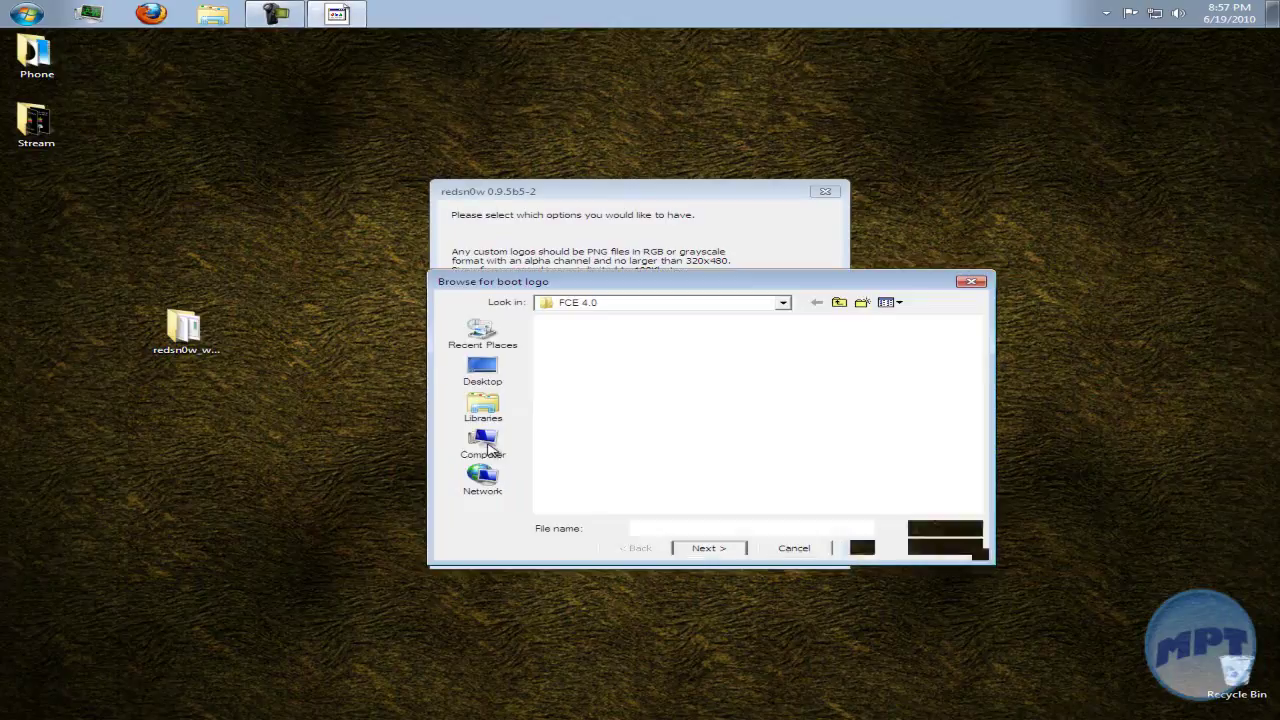
click(483, 372)
double_click(800, 445)
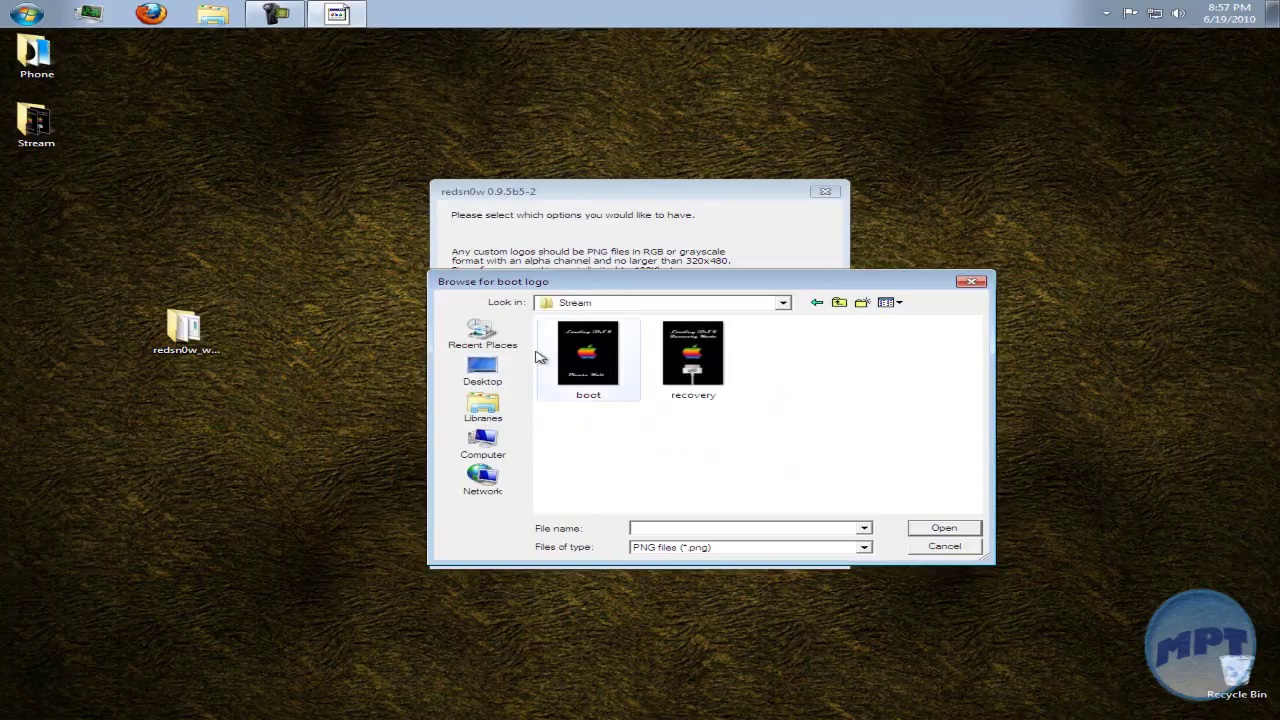
double_click(588, 355)
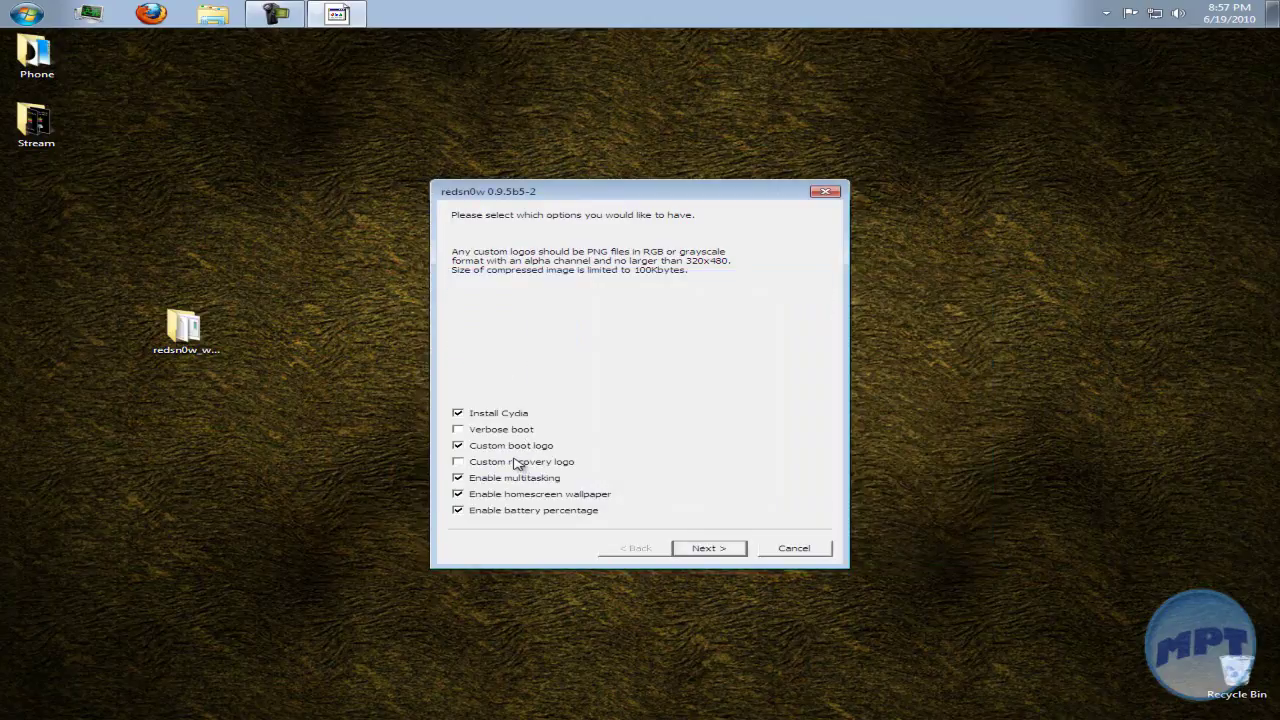
- Enable Custom recovery logo using the Stream folder's recovery image
click(517, 463)
double_click(738, 390)
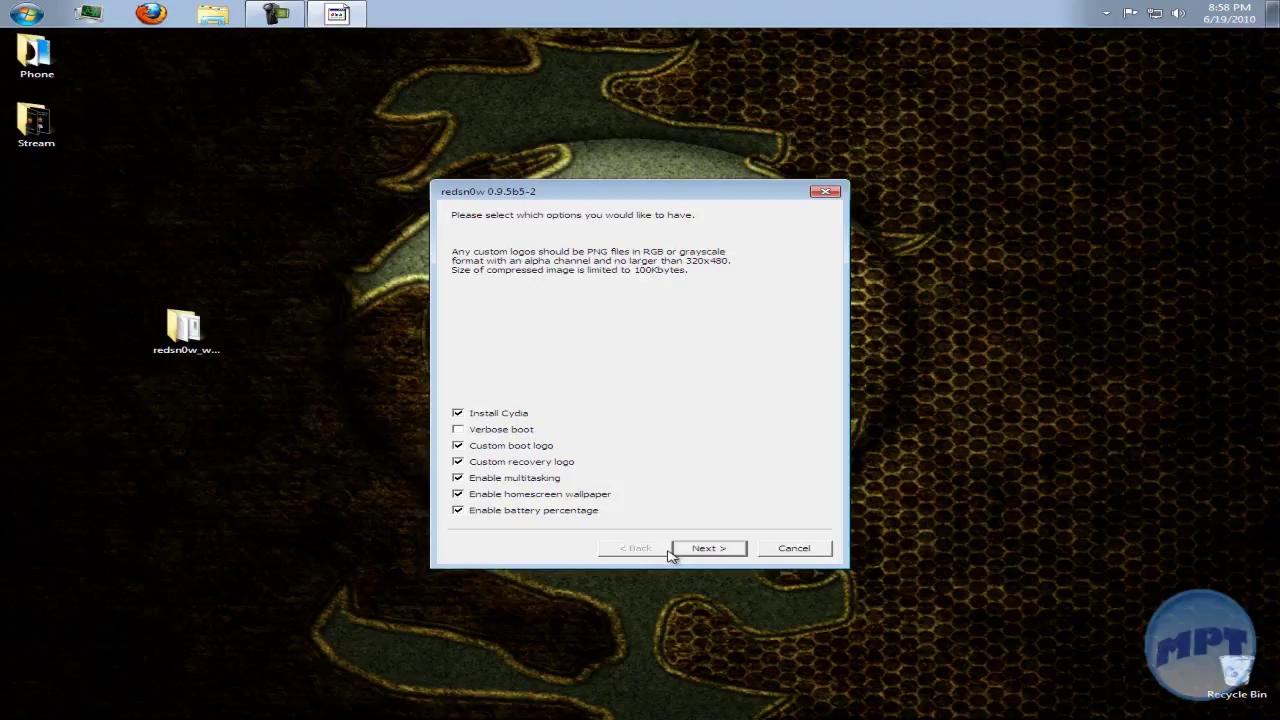
mouse_move(702, 197)
mouse_down()
mouse_move(728, 201)
mouse_move(932, 626)
mouse_move(608, 166)
mouse_move(683, 163)
mouse_up()
- Proceed past the options and 'device OFF and PLUGGED IN' pages into the DFU steps
click(704, 512)
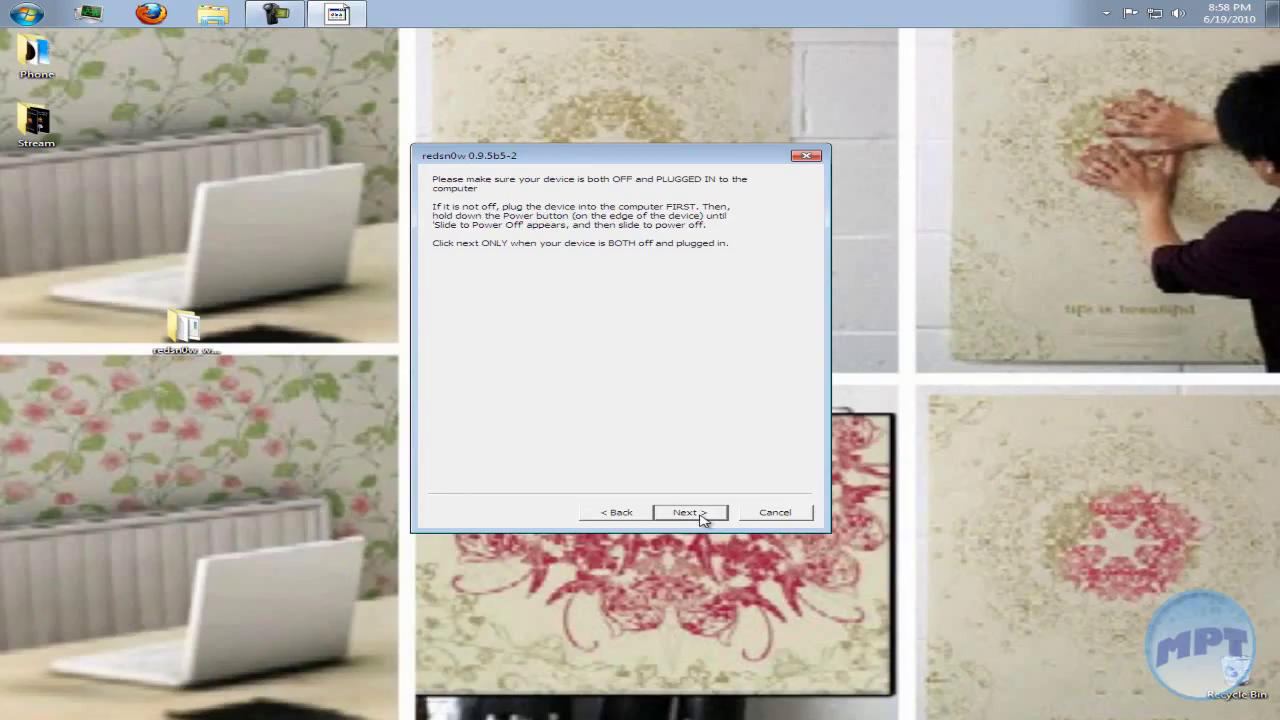
click(703, 516)
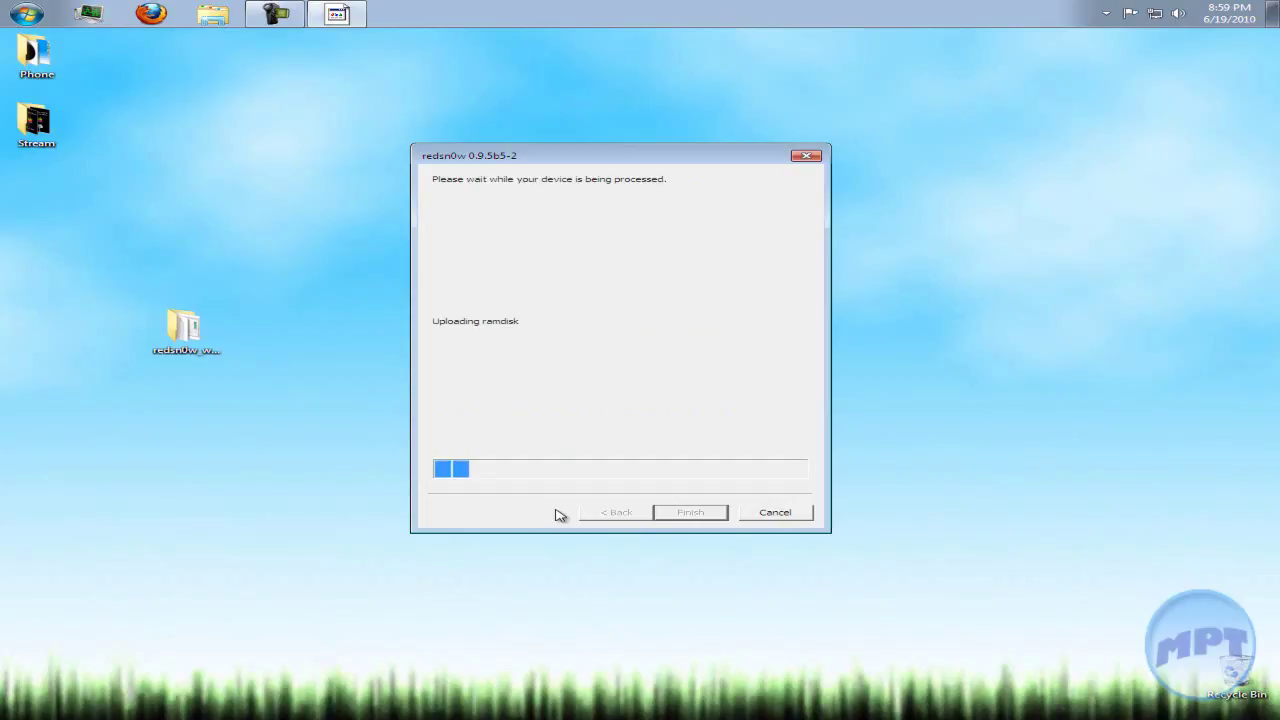
- Switch to the camera recording program while redsn0w uploads the ramdisk and kernel
click(275, 14)
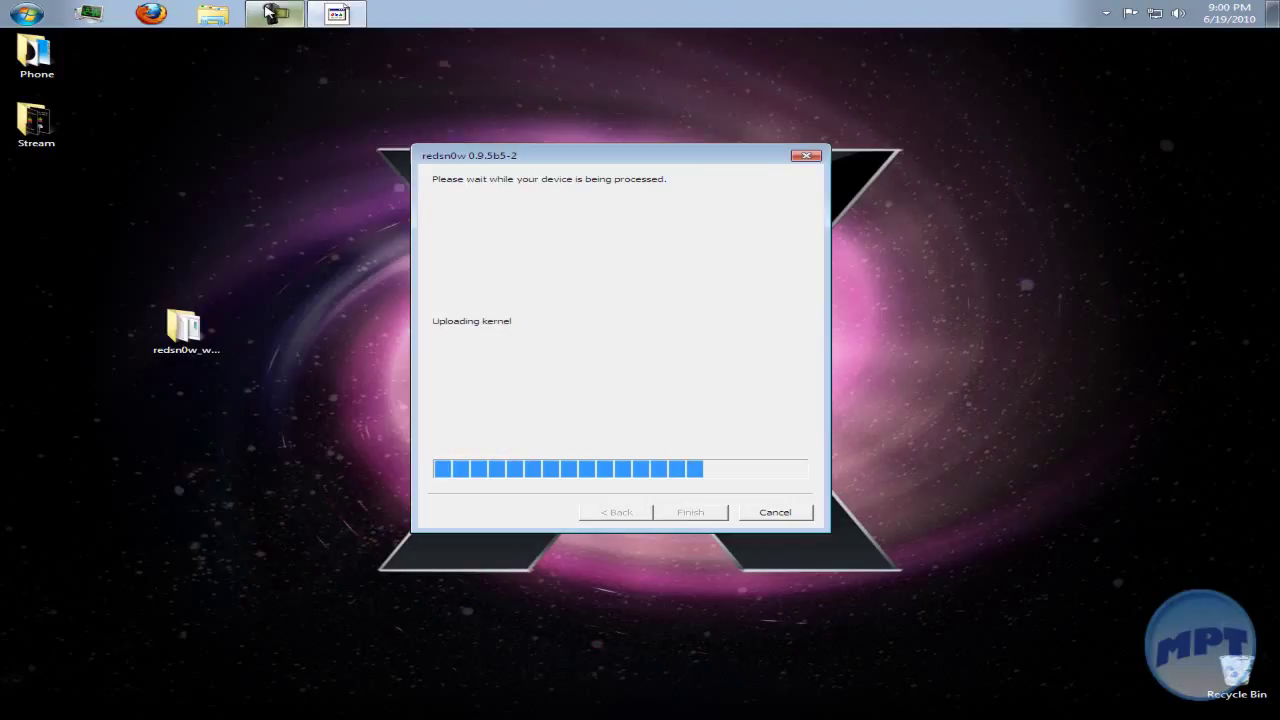
click(273, 10)
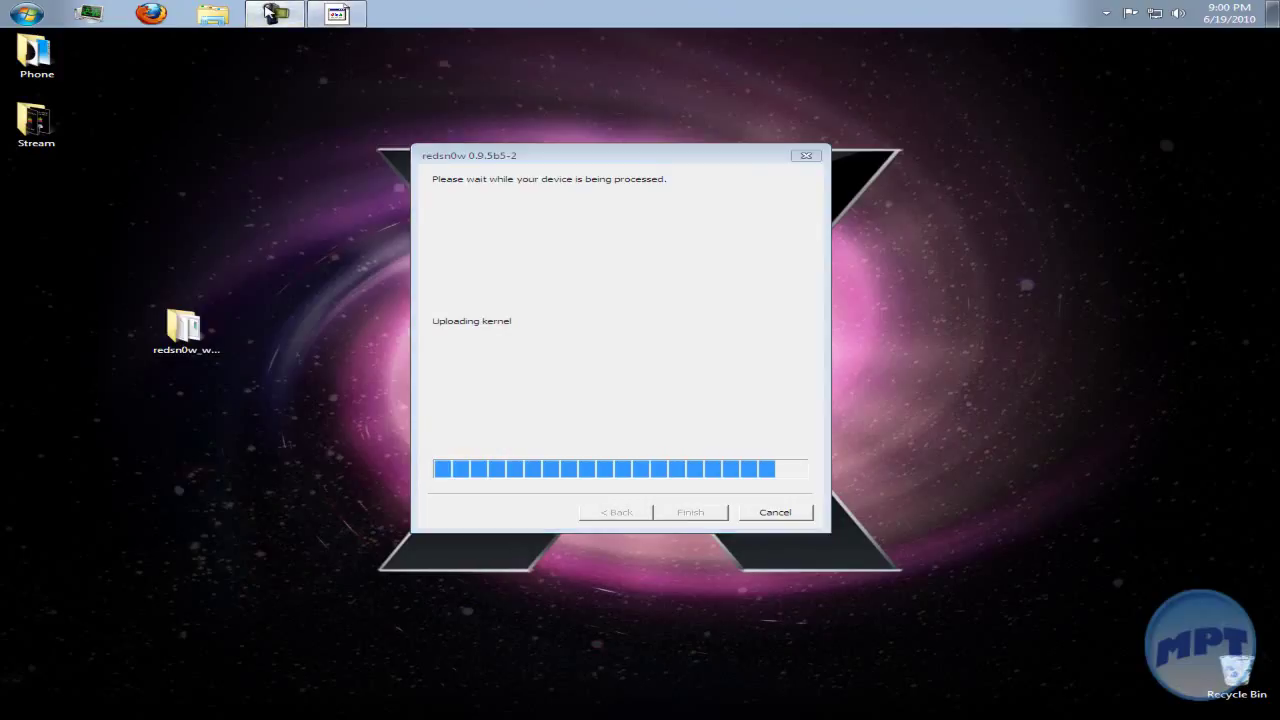